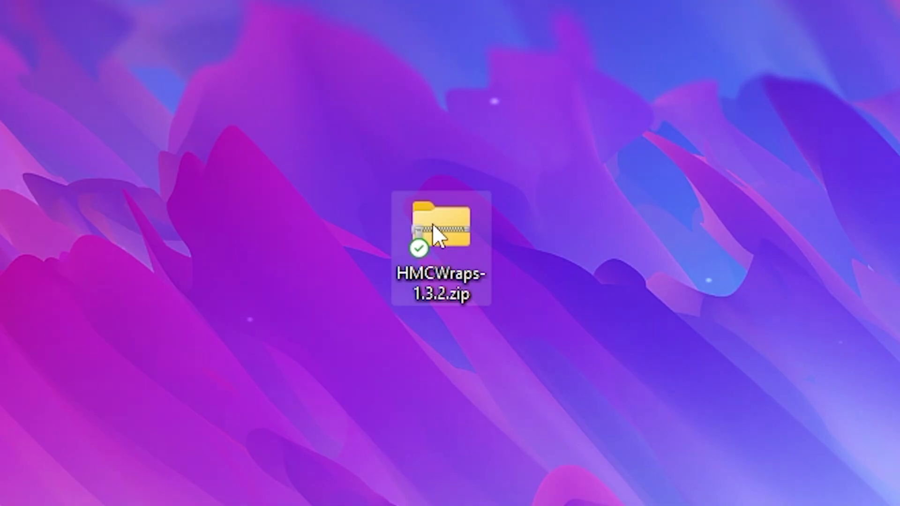
Extract the downloaded zip into a new HMCWraps-1.3.2 folder.
{"action": "right_click", "coordinate": [446, 238]}
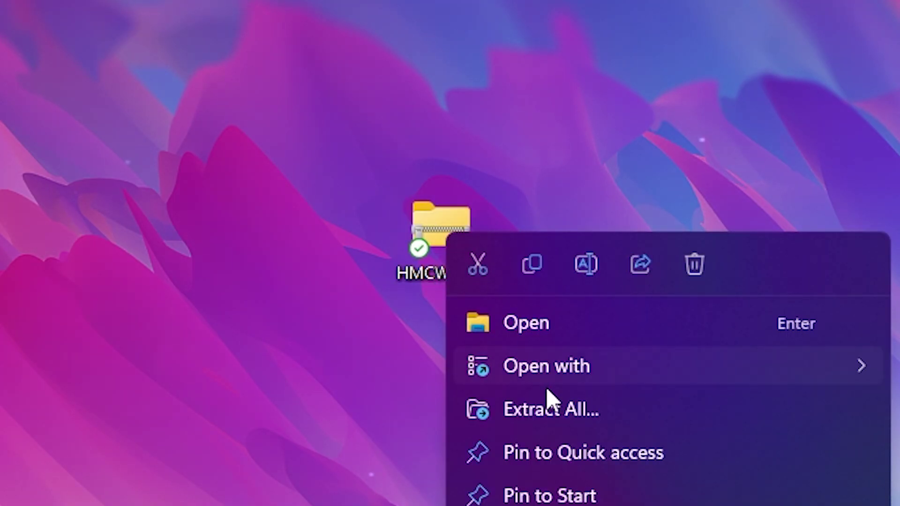
{"action": "left_click", "coordinate": [573, 409]}
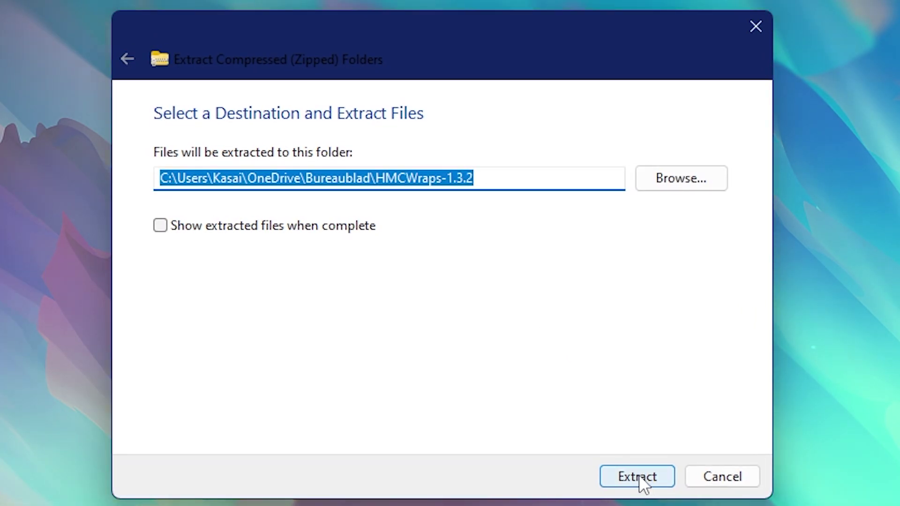
{"action": "left_click", "coordinate": [636, 472]}
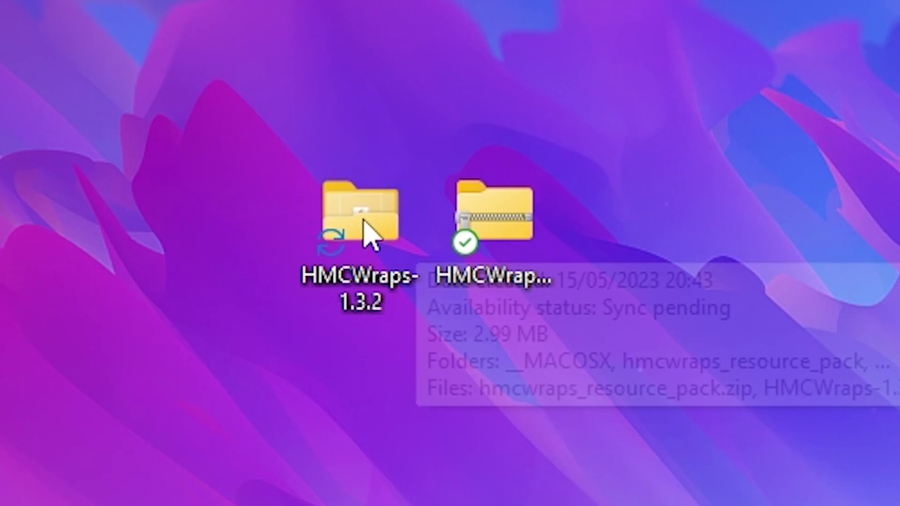
{"action": "double_click", "coordinate": [357, 219]}
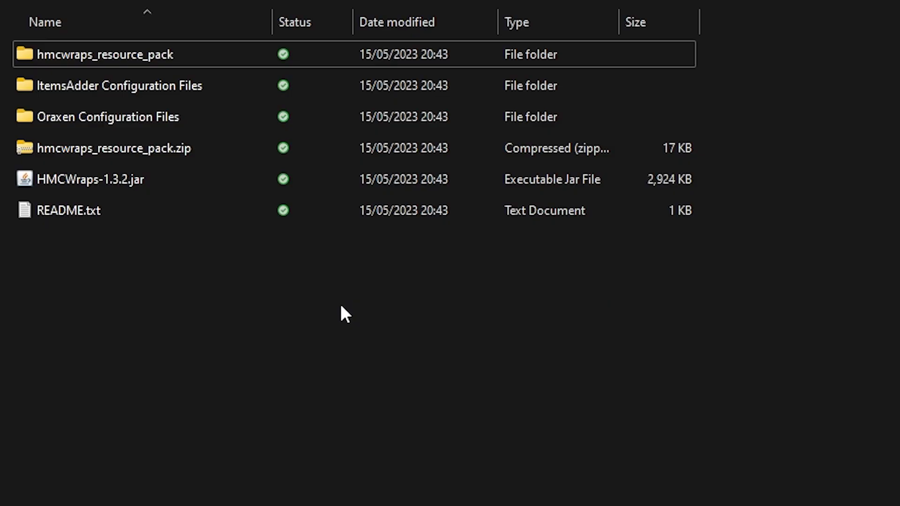
{"action": "left_click", "coordinate": [192, 80]}
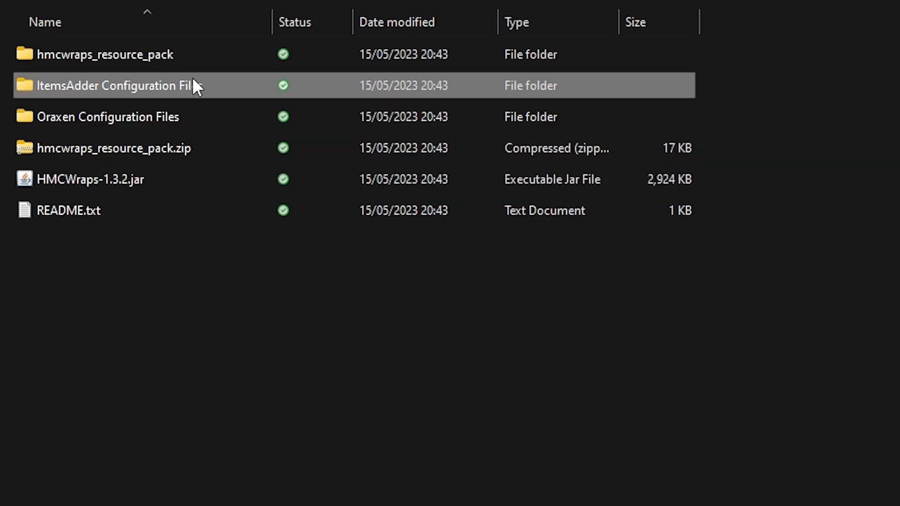
{"action": "left_click", "coordinate": [148, 123]}
{"action": "left_click", "coordinate": [136, 183]}
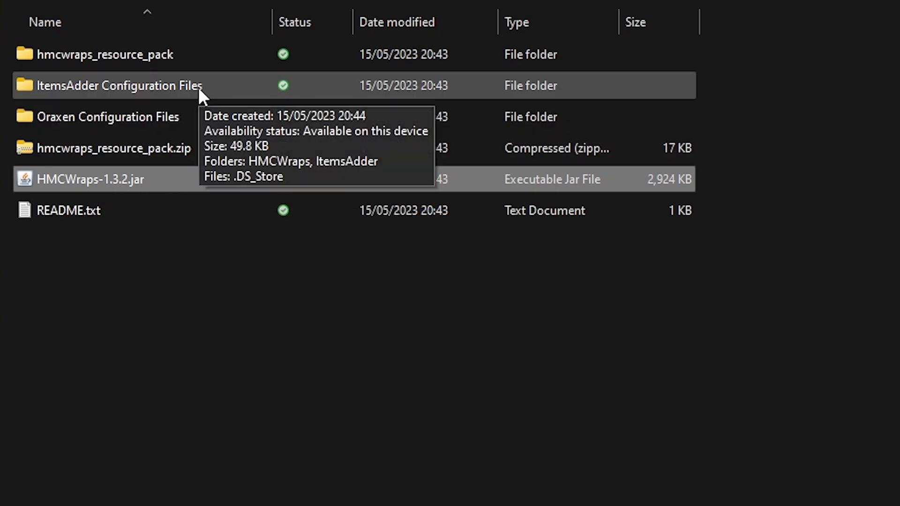
{"action": "left_click", "coordinate": [349, 345]}
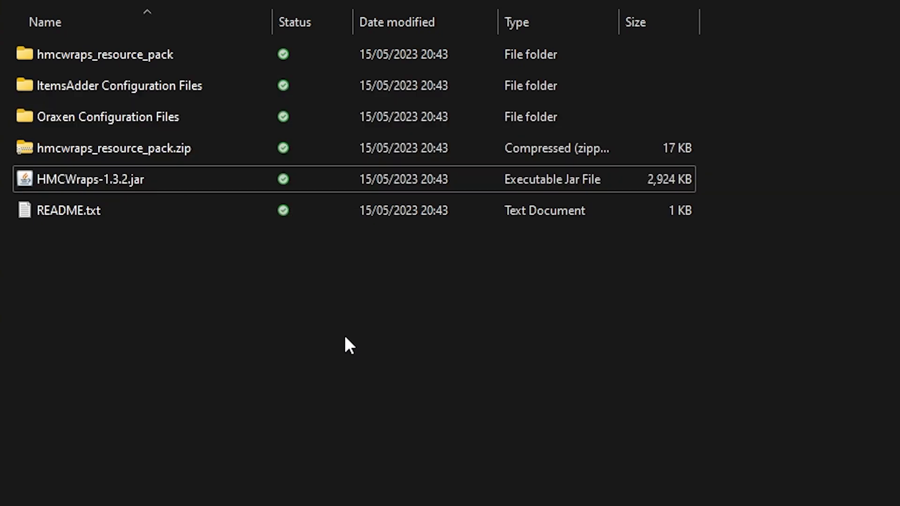
{"action": "left_click_drag", "start_coordinate": [232, 117], "coordinate": [227, 96]}
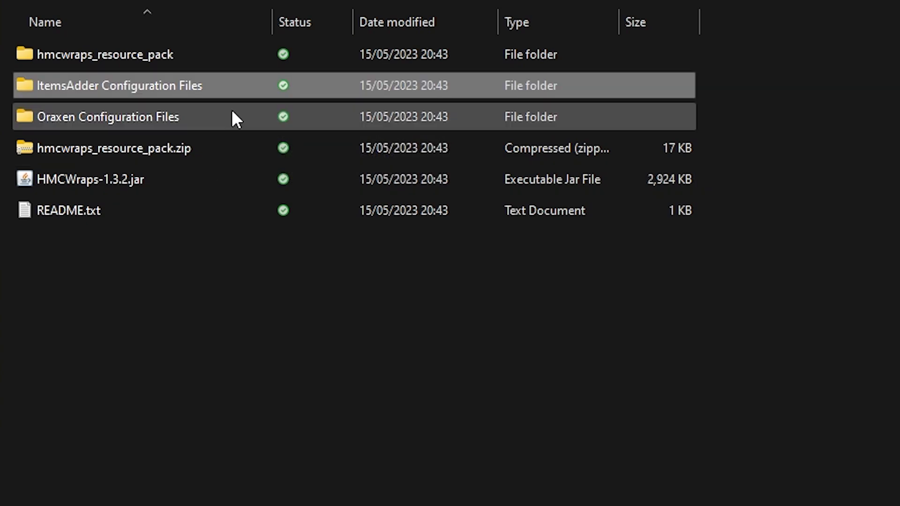
{"action": "left_click", "coordinate": [529, 356]}
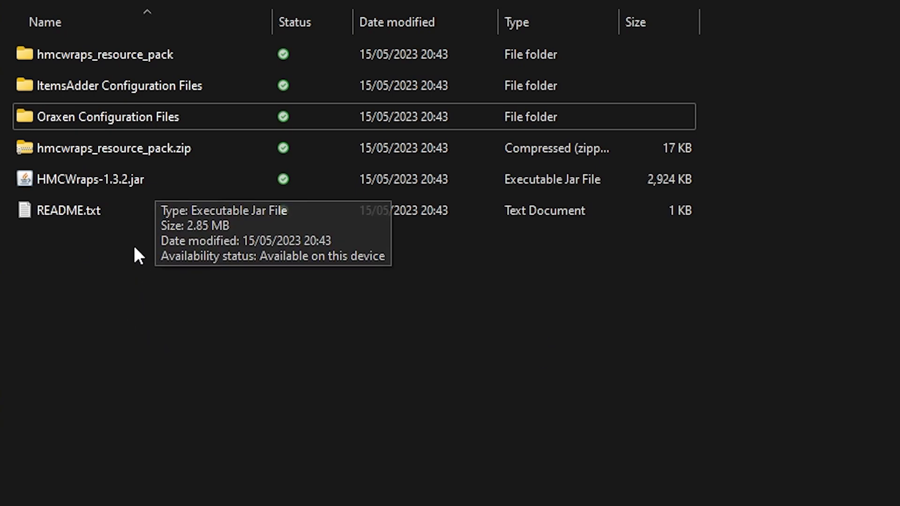
{"action": "left_click", "coordinate": [126, 183]}
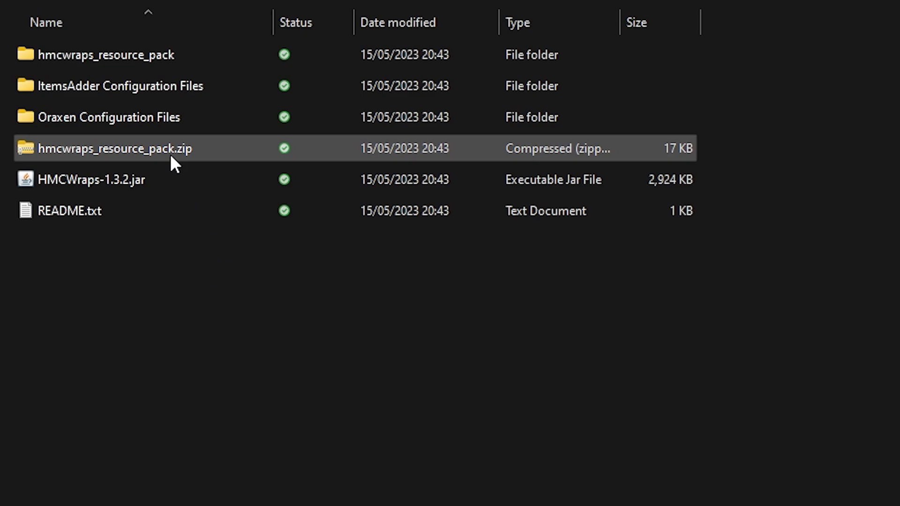
{"action": "left_click", "coordinate": [170, 154]}
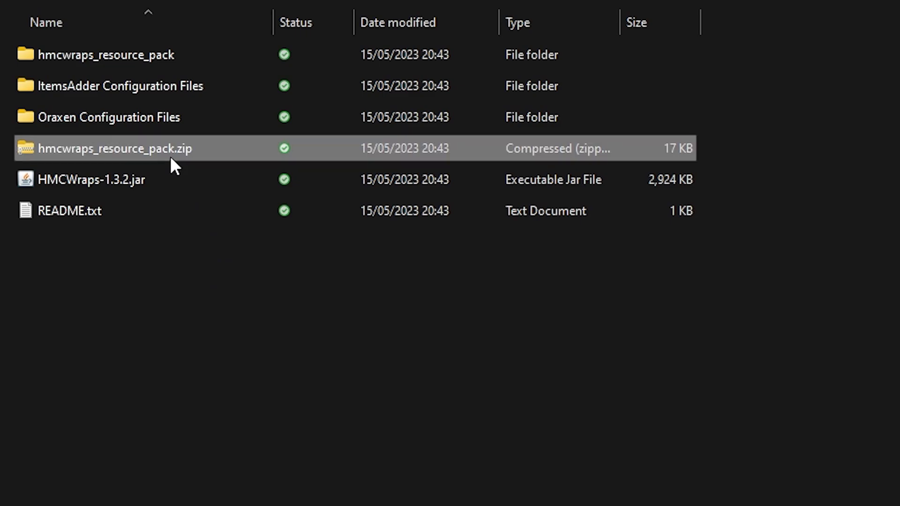
Deselect the currently selected files in File Explorer.
{"action": "left_click", "coordinate": [299, 313]}
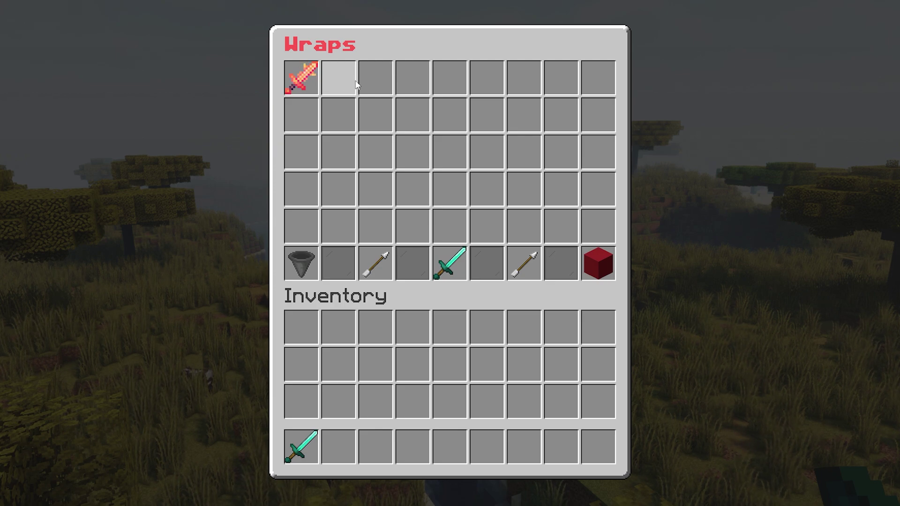
Preview the Fire Wrap, then apply it to the held diamond sword.
{"action": "mouse_move", "coordinate": [305, 87]}
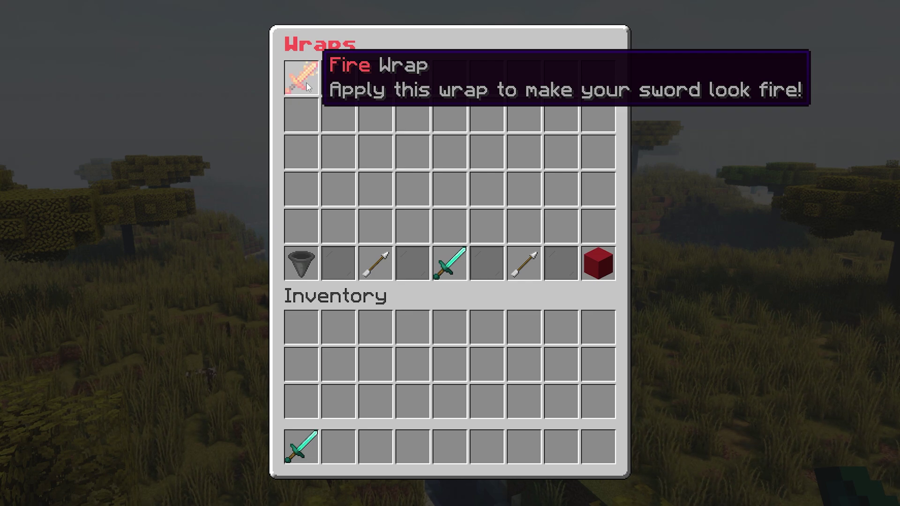
{"action": "left_click", "coordinate": [306, 83]}
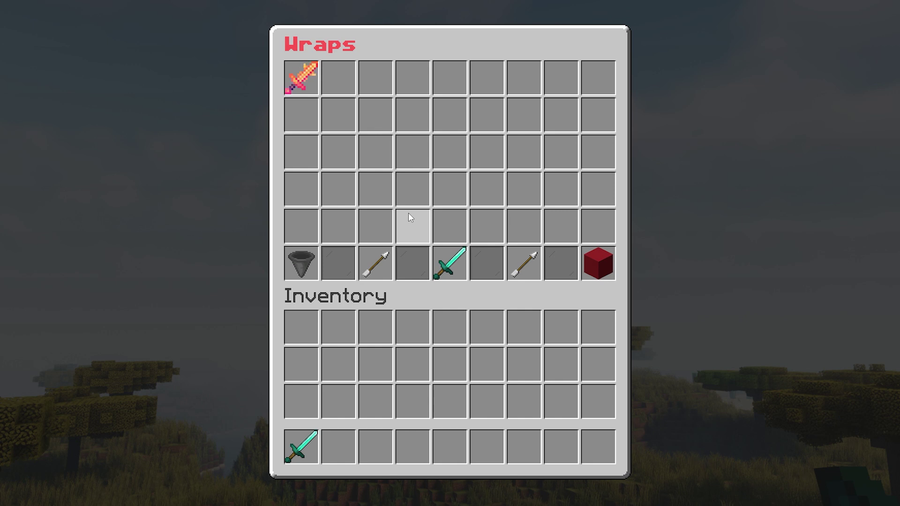
{"action": "left_click", "coordinate": [315, 83]}
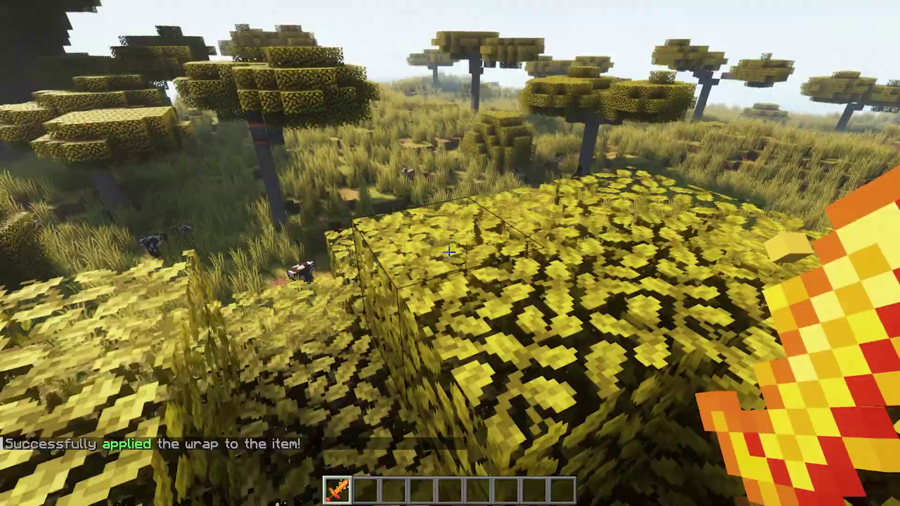
Switch to front third-person view, hold the diamond pickaxe and bring up its Wraps menu.
{"action": "key", "text": "F5"}
{"action": "key", "text": "F5"}
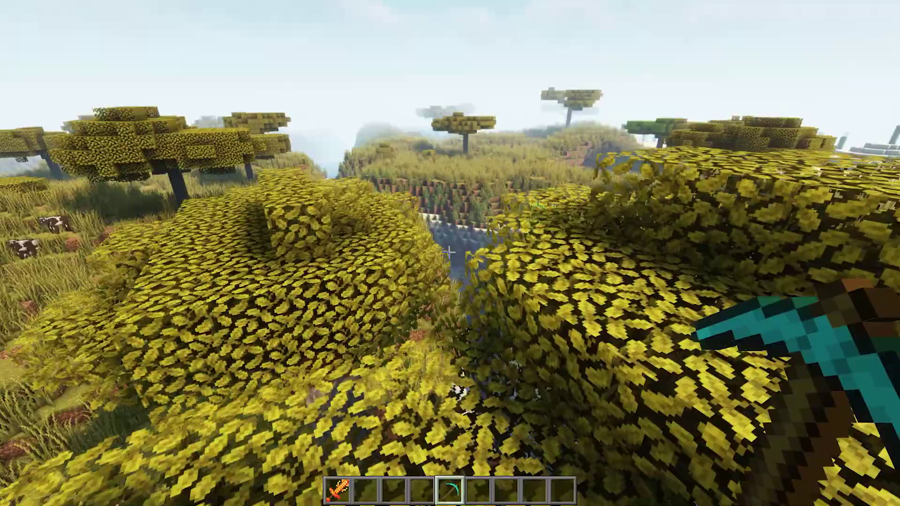
{"action": "key", "text": "6"}
{"action": "key", "text": "5"}
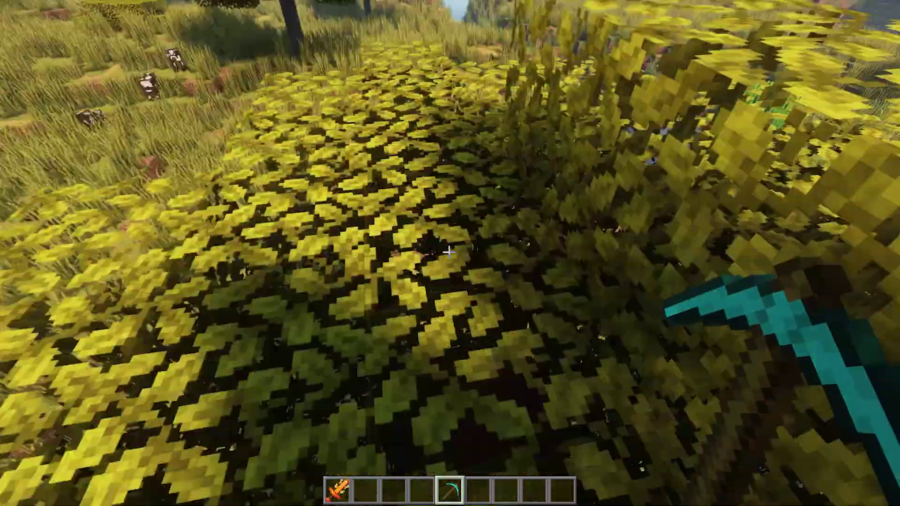
{"action": "key", "text": "r"}
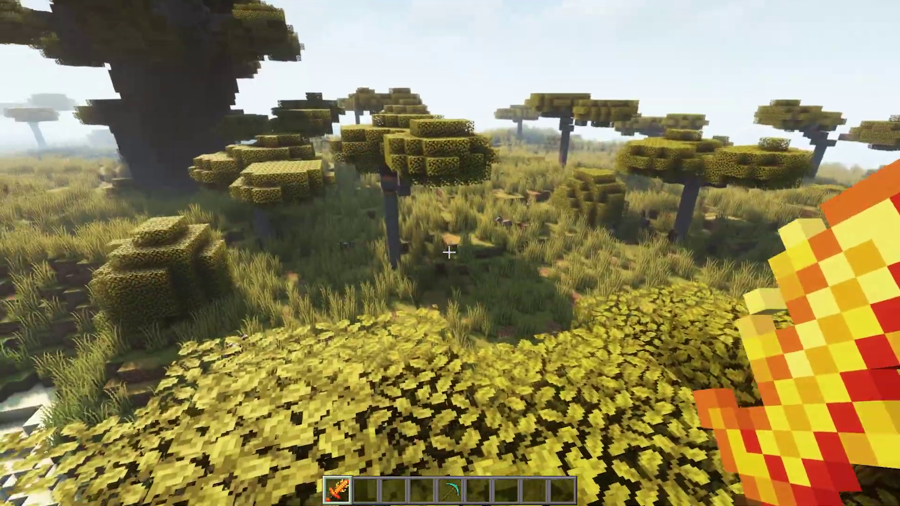
Bring up the held sword's Wraps menu and unwrap its Fire Wrap.
{"action": "right_click", "coordinate": [450, 253]}
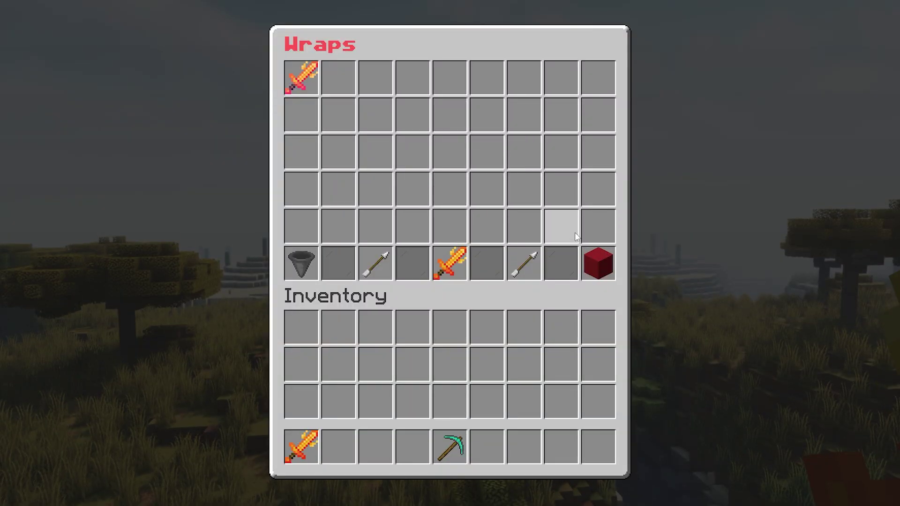
{"action": "left_click", "coordinate": [602, 260]}
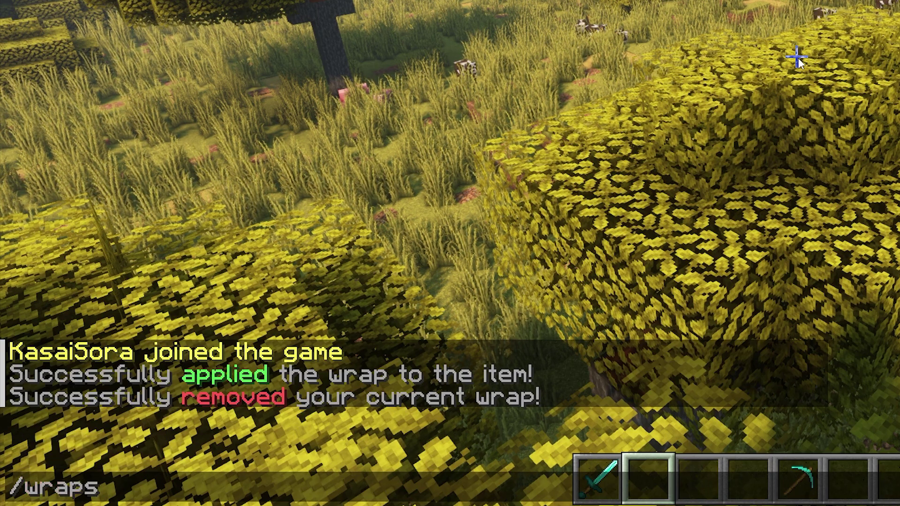
Run /wraps give wrapper fire_pickaxe for your player, then view the inventory.
{"action": "key", "text": "Tab"}
{"action": "key", "text": "Tab"}
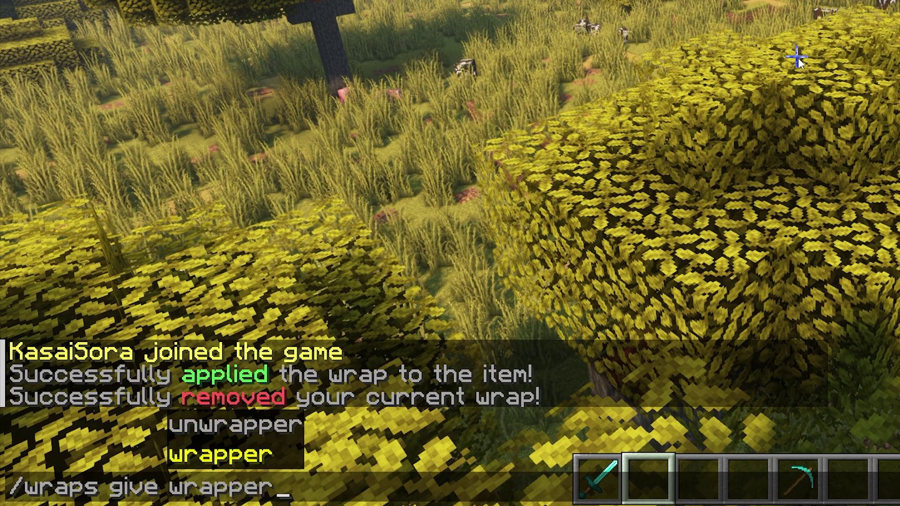
{"action": "key", "text": "Tab"}
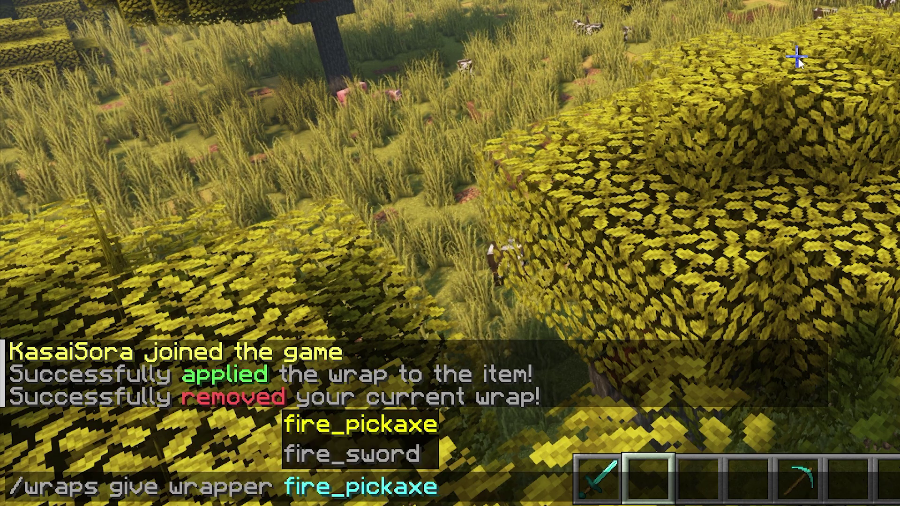
{"action": "key", "text": "Tab"}
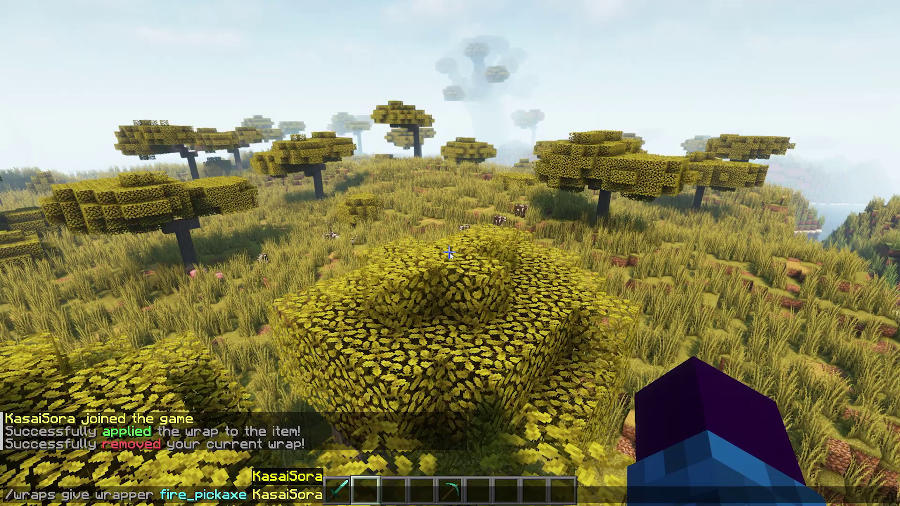
{"action": "key", "text": "Return"}
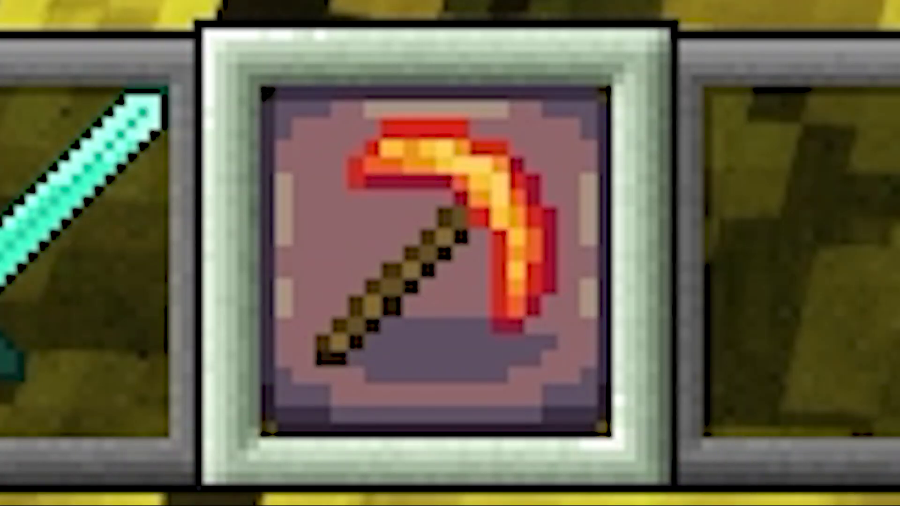
{"action": "key", "text": "e"}
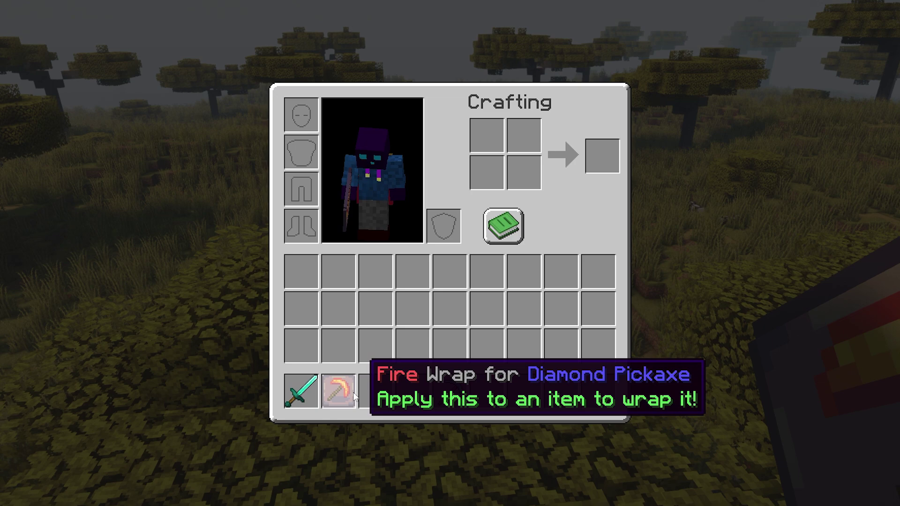
Apply the fire pickaxe wrap item to the diamond pickaxe and hold it.
{"action": "left_click", "coordinate": [345, 392]}
{"action": "left_click", "coordinate": [450, 393]}
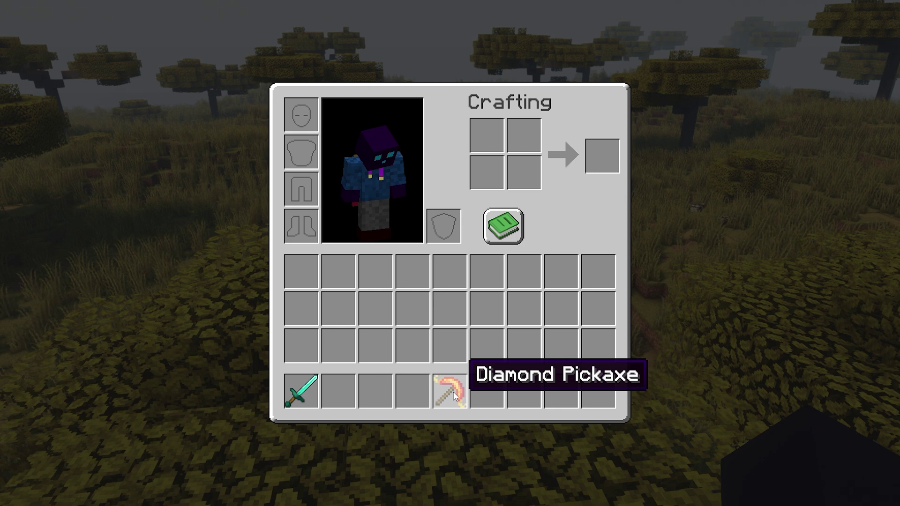
{"action": "key", "text": "e"}
{"action": "key", "text": "5"}
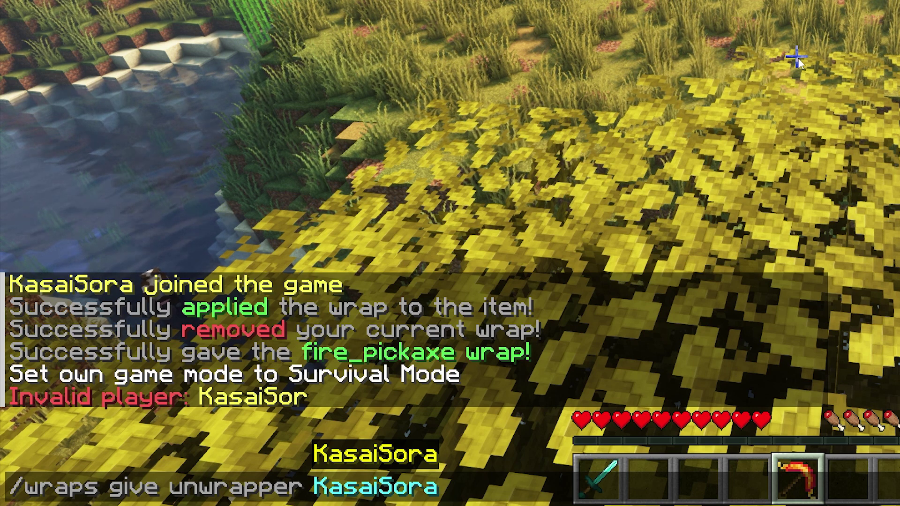
Give yourself the unwrapper item and place it in the hotbar.
{"action": "key", "text": "Return"}
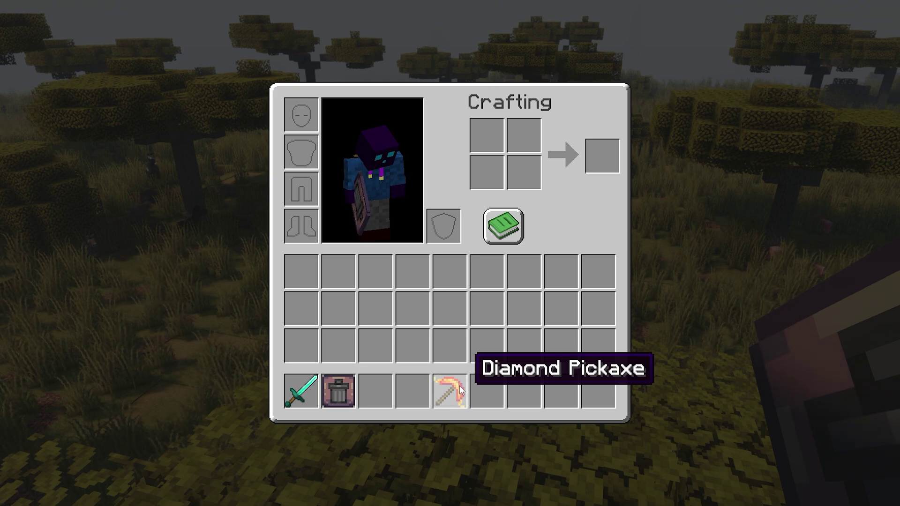
{"action": "left_click", "coordinate": [345, 388]}
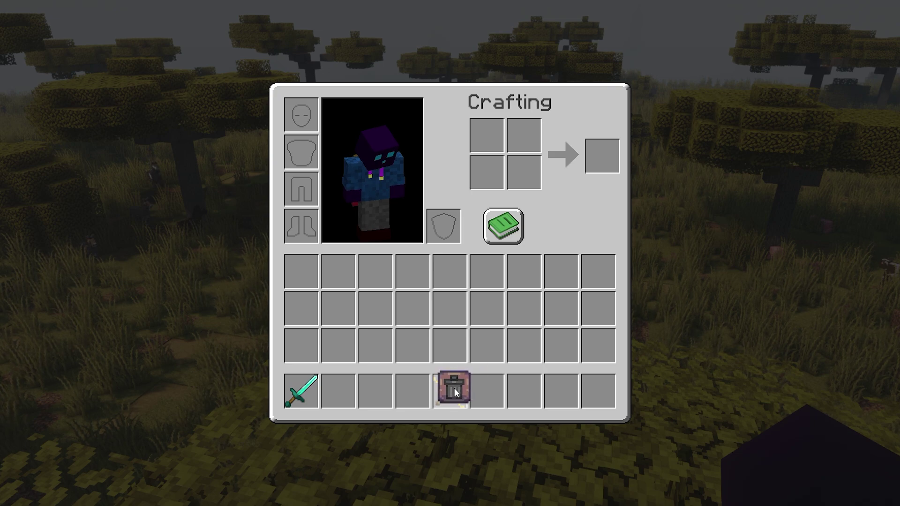
{"action": "left_click", "coordinate": [452, 391]}
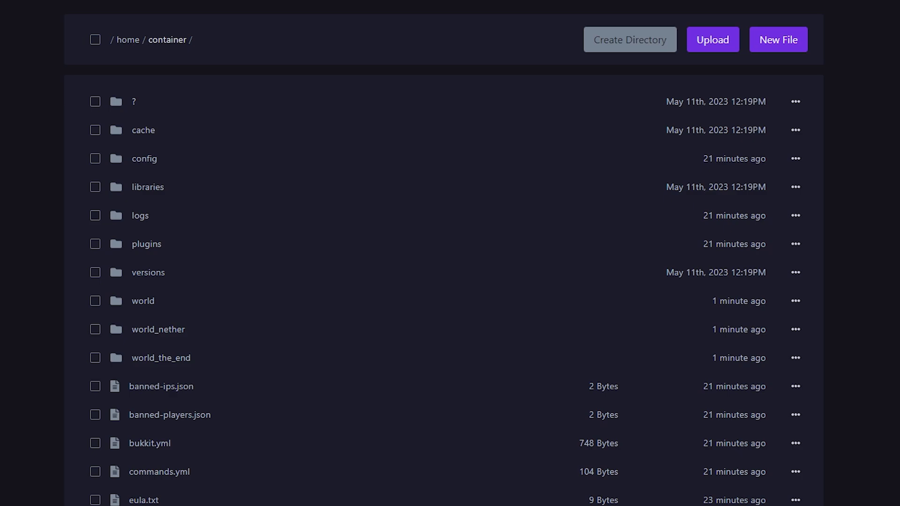
Navigate plugins > HMCWraps and open config.yml in the file editor.
{"action": "left_click", "coordinate": [190, 249]}
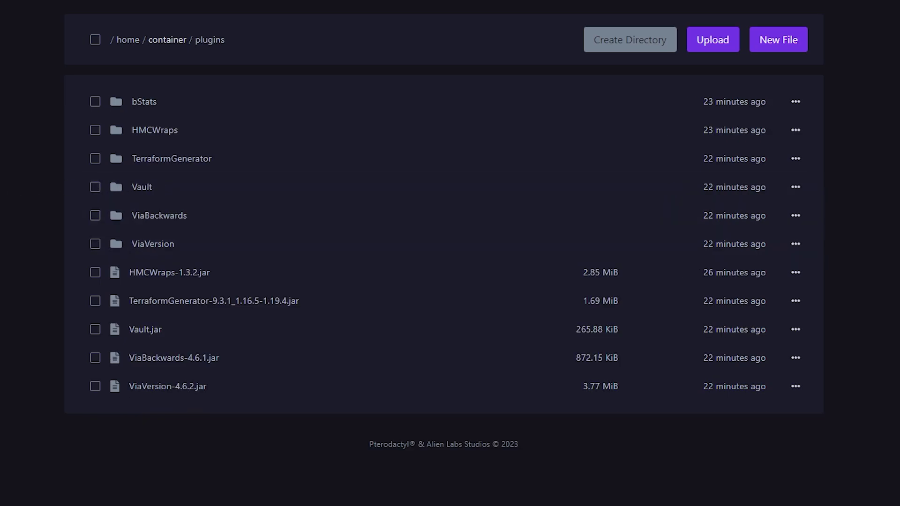
{"action": "left_click", "coordinate": [227, 131]}
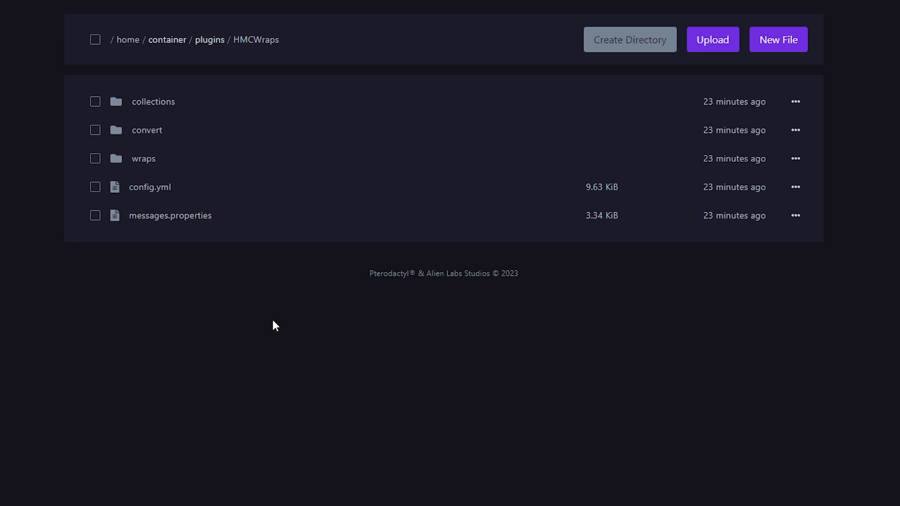
{"action": "left_click", "coordinate": [261, 187]}
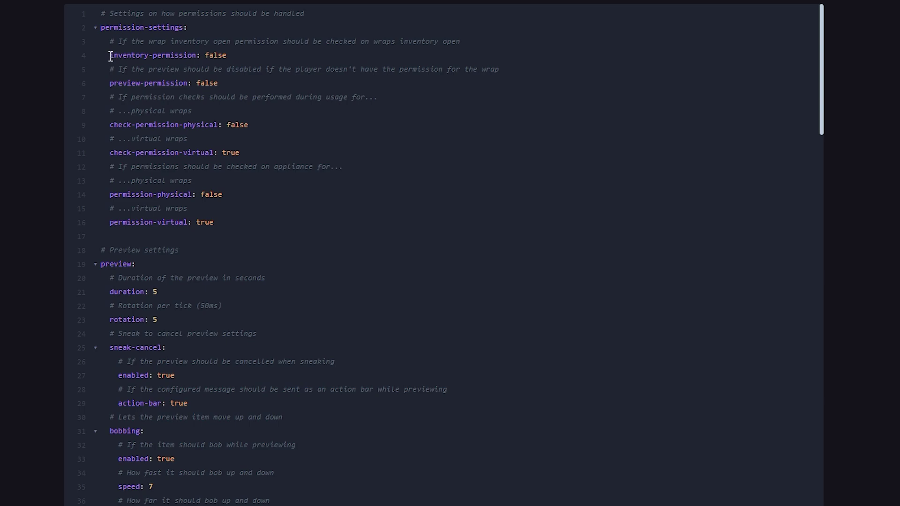
Highlight the inventory-permission, preview duration, rotation and sneak-cancel settings in config.yml.
{"action": "left_click_drag", "start_coordinate": [110, 56], "coordinate": [203, 55]}
{"action": "left_click", "coordinate": [217, 56]}
{"action": "scroll", "coordinate": [370, 106], "scroll_direction": "down", "scroll_amount": 4}
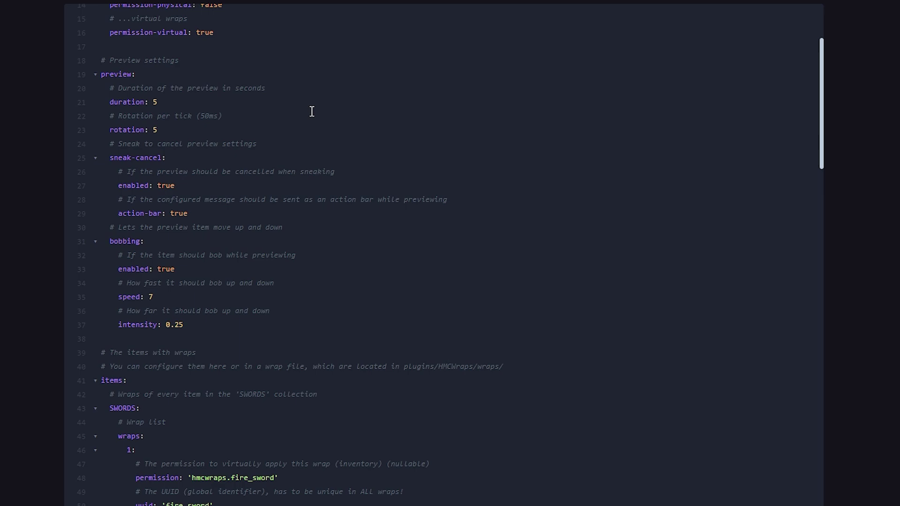
{"action": "left_click_drag", "start_coordinate": [309, 102], "coordinate": [76, 105]}
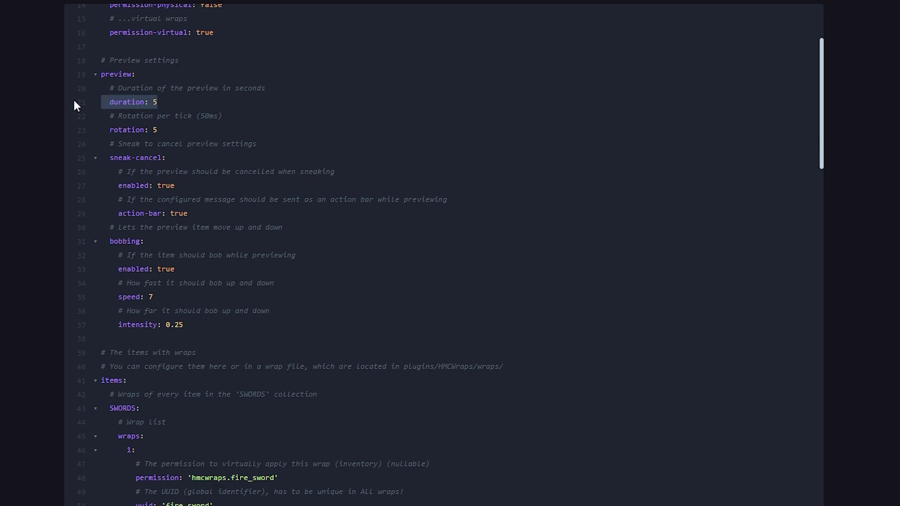
{"action": "left_click_drag", "start_coordinate": [158, 130], "coordinate": [80, 132]}
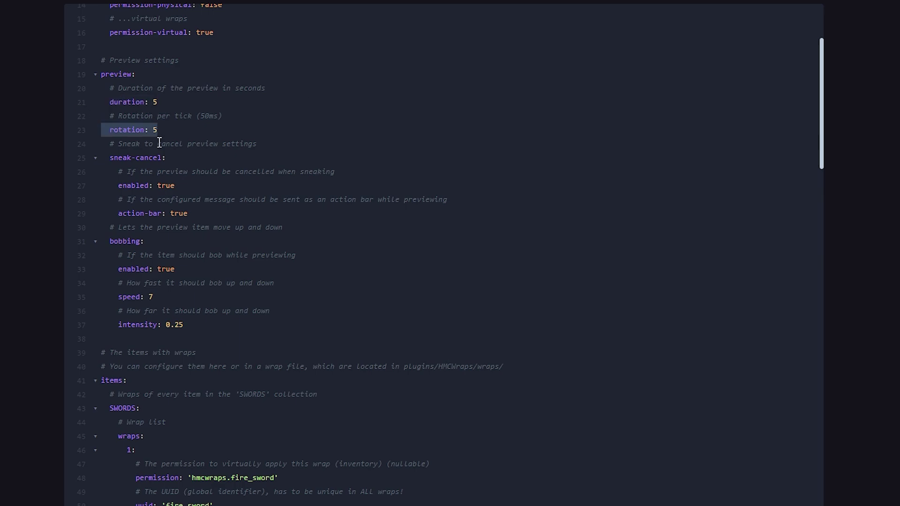
{"action": "left_click", "coordinate": [159, 143]}
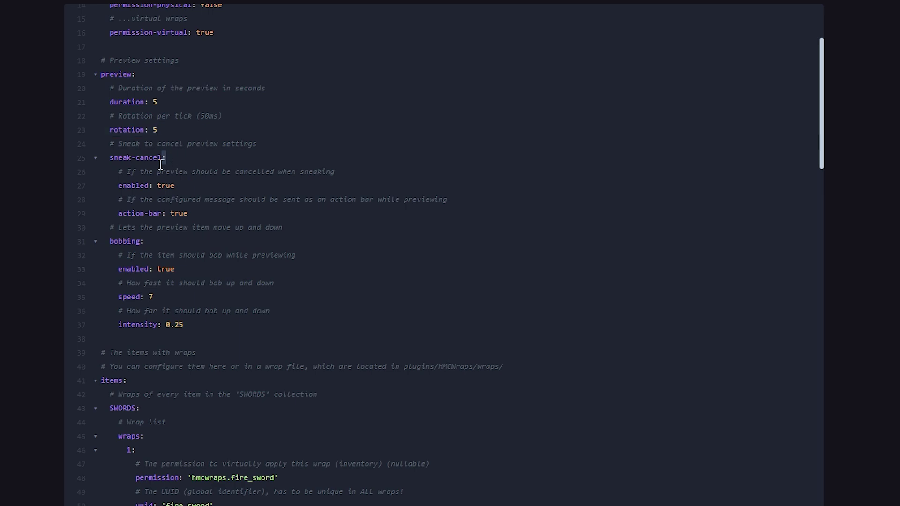
{"action": "left_click_drag", "start_coordinate": [166, 158], "coordinate": [122, 160]}
{"action": "left_click", "coordinate": [215, 186]}
{"action": "left_click_drag", "start_coordinate": [216, 185], "coordinate": [83, 193]}
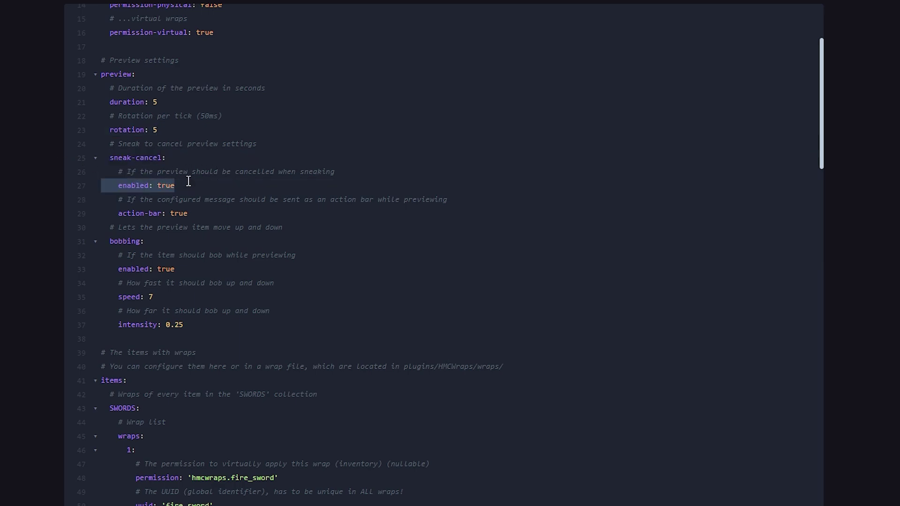
Point out the items comments and the plugins/HMCWraps/wraps/ folder path.
{"action": "scroll", "coordinate": [308, 168], "scroll_direction": "down", "scroll_amount": 5}
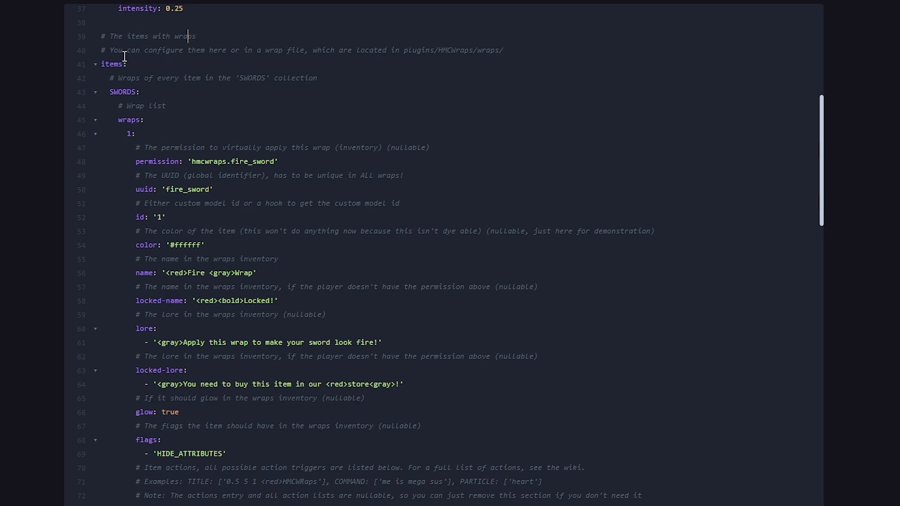
{"action": "left_click_drag", "start_coordinate": [113, 37], "coordinate": [195, 36]}
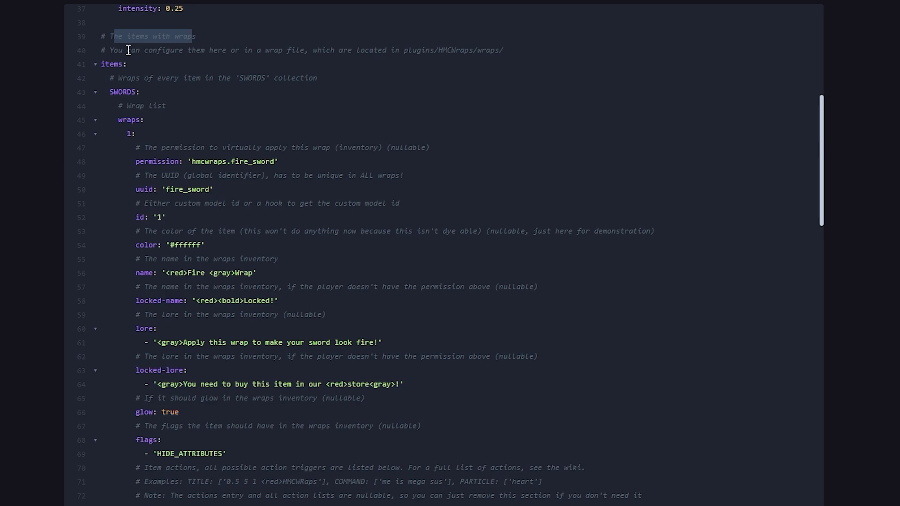
{"action": "left_click_drag", "start_coordinate": [118, 50], "coordinate": [309, 51]}
{"action": "left_click", "coordinate": [309, 50]}
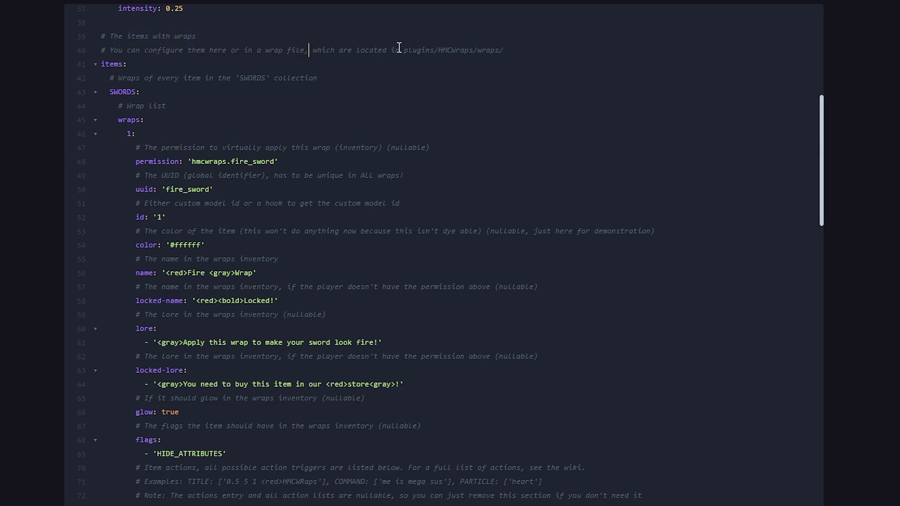
{"action": "left_click_drag", "start_coordinate": [399, 47], "coordinate": [524, 47]}
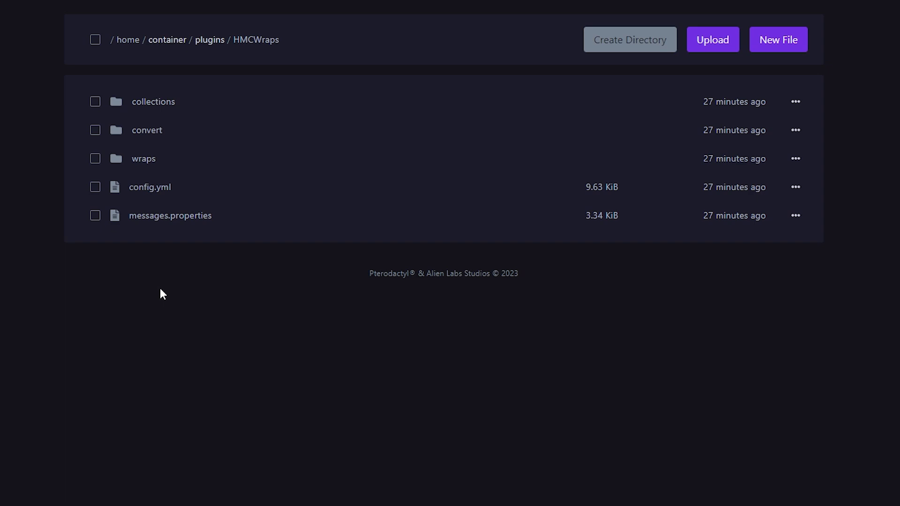
Open the wraps folder inside HMCWraps.
{"action": "left_click", "coordinate": [202, 156]}
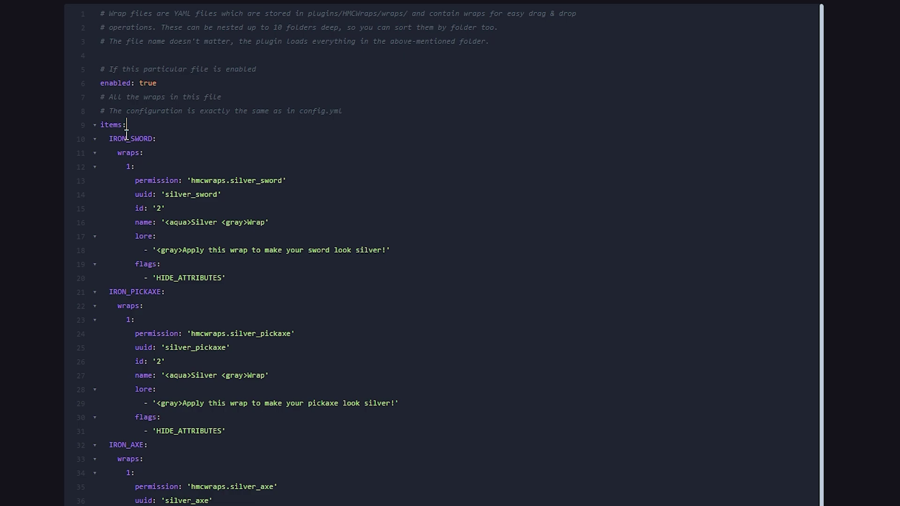
Highlight the items section, the IRON_SWORD wrap definition and its permission hmcwraps.silver_sword.
{"action": "left_click_drag", "start_coordinate": [100, 125], "coordinate": [161, 139]}
{"action": "left_click", "coordinate": [141, 125]}
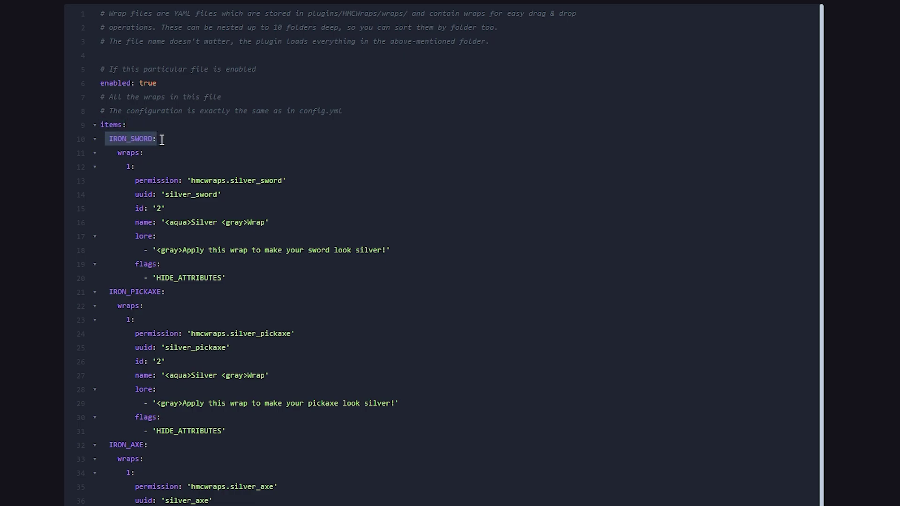
{"action": "left_click_drag", "start_coordinate": [108, 153], "coordinate": [226, 278]}
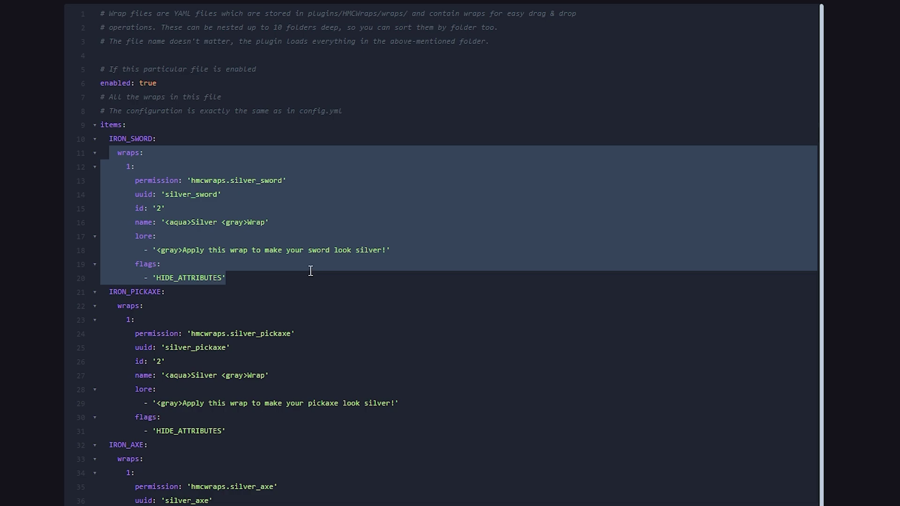
{"action": "left_click_drag", "start_coordinate": [125, 181], "coordinate": [308, 183]}
{"action": "left_click", "coordinate": [199, 187]}
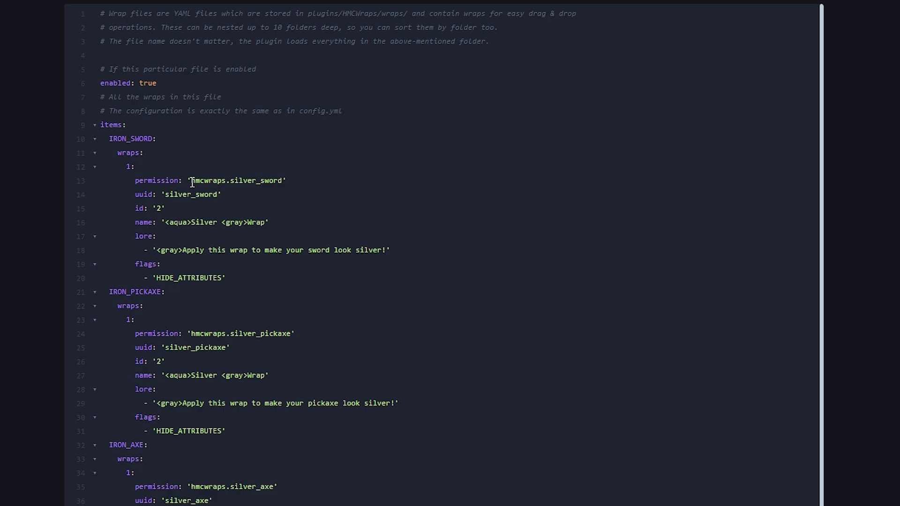
{"action": "left_click_drag", "start_coordinate": [188, 180], "coordinate": [297, 174]}
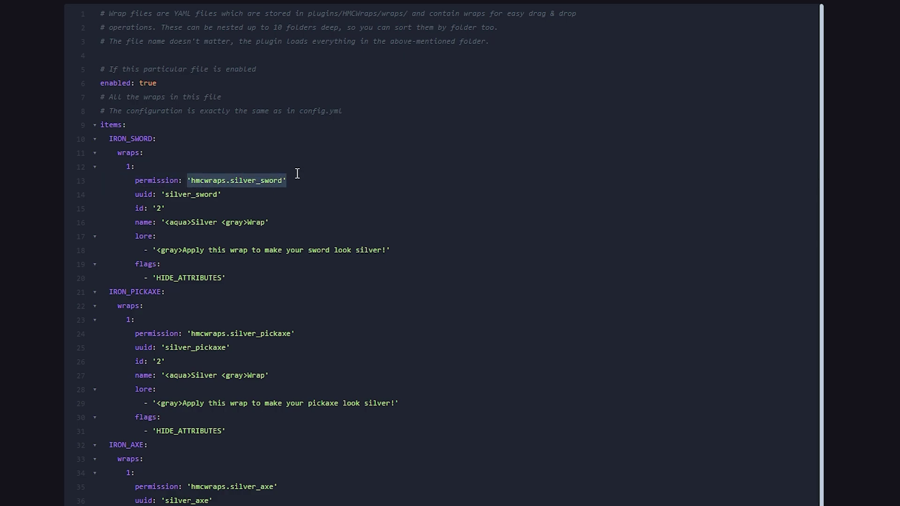
{"action": "left_click", "coordinate": [297, 173]}
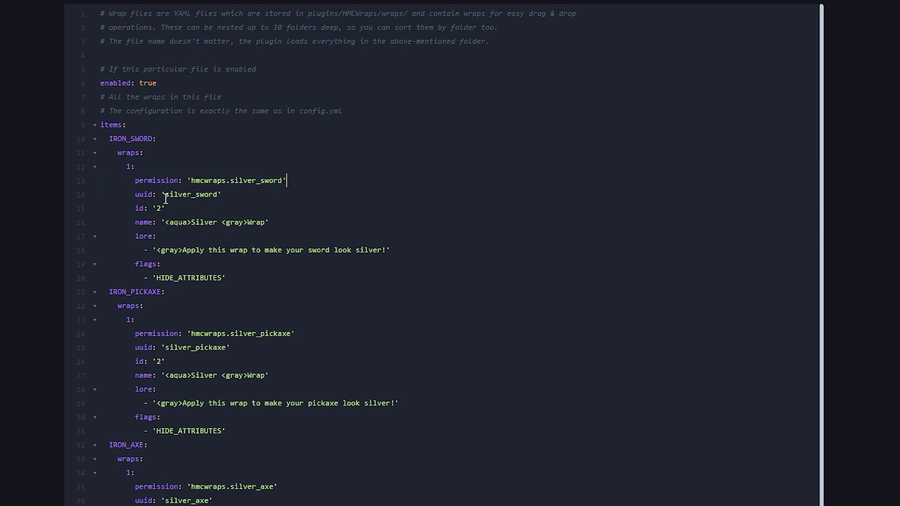
Highlight the silver_sword uuid and the wrap's id '2' line.
{"action": "left_click_drag", "start_coordinate": [165, 196], "coordinate": [89, 213]}
{"action": "left_click", "coordinate": [123, 209]}
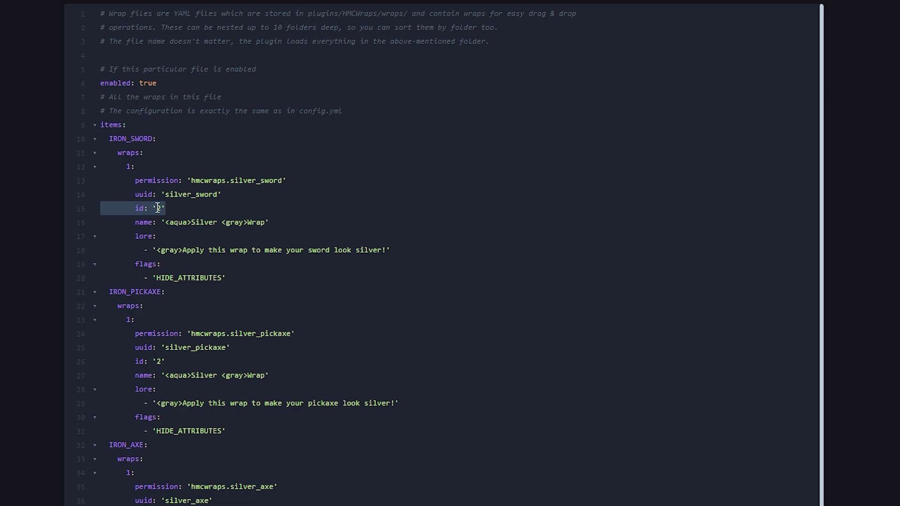
{"action": "left_click", "coordinate": [184, 205]}
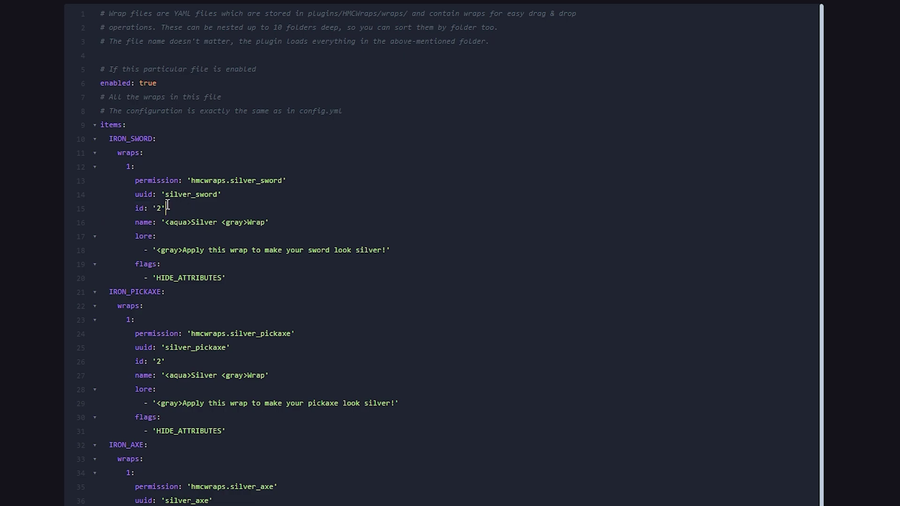
{"action": "left_click_drag", "start_coordinate": [165, 194], "coordinate": [219, 196]}
{"action": "left_click", "coordinate": [217, 197]}
{"action": "left_click_drag", "start_coordinate": [169, 209], "coordinate": [110, 208]}
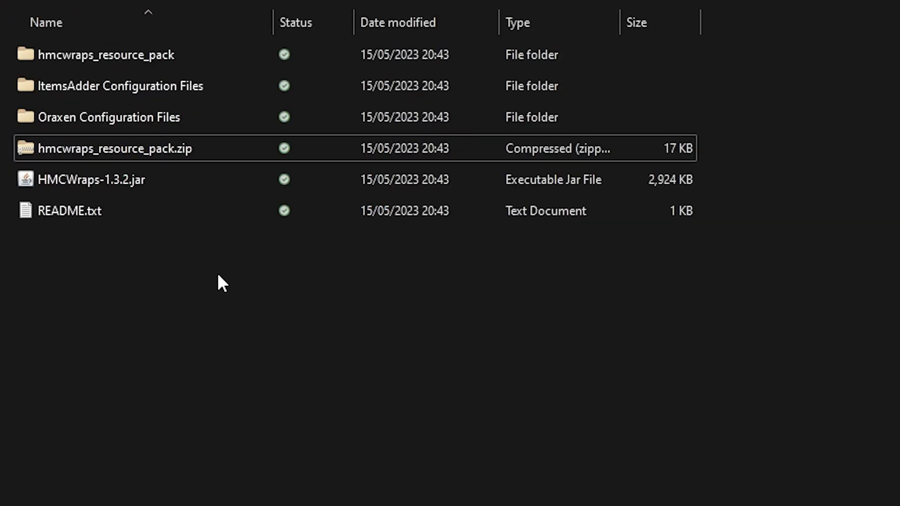
Point out hmcwraps_resource_pack.zip in the extracted HMCWraps folder.
{"action": "left_click", "coordinate": [171, 157]}
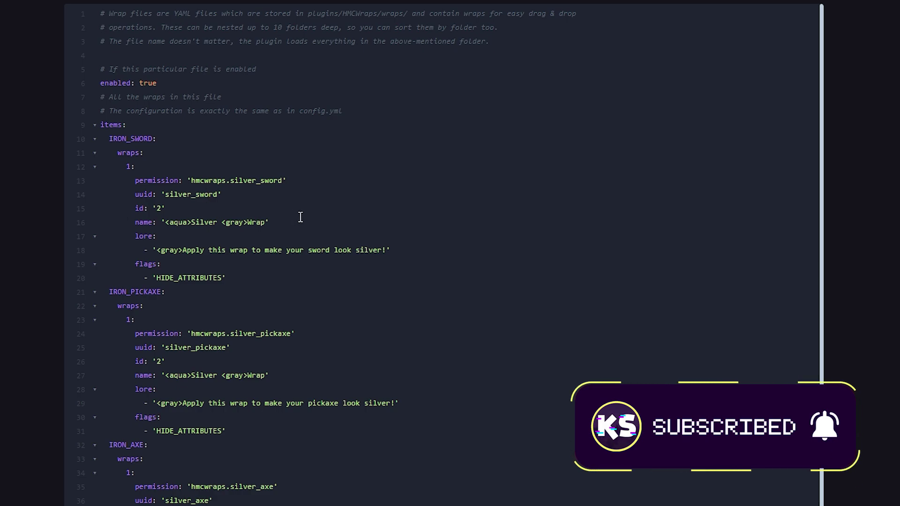
Highlight the Silver Wrap name line, its aqua colour tag and the sword lore line.
{"action": "left_click_drag", "start_coordinate": [299, 219], "coordinate": [47, 227]}
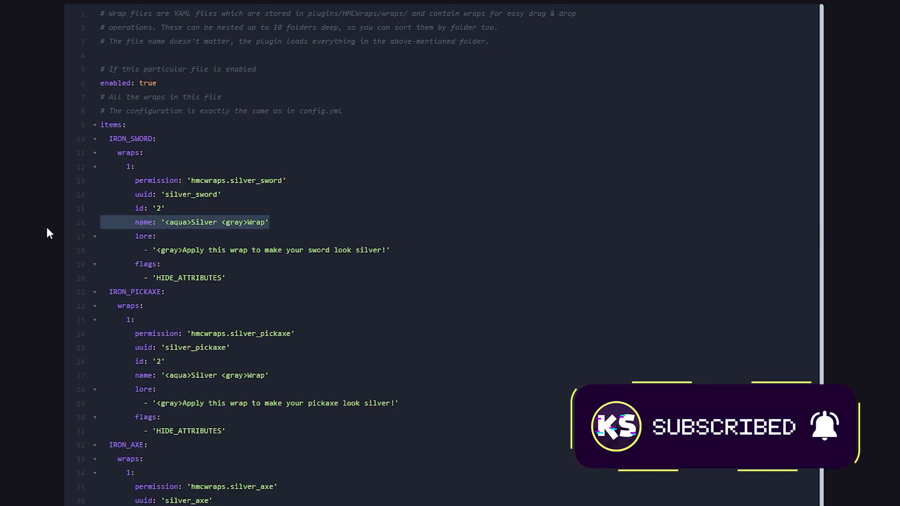
{"action": "left_click", "coordinate": [137, 224]}
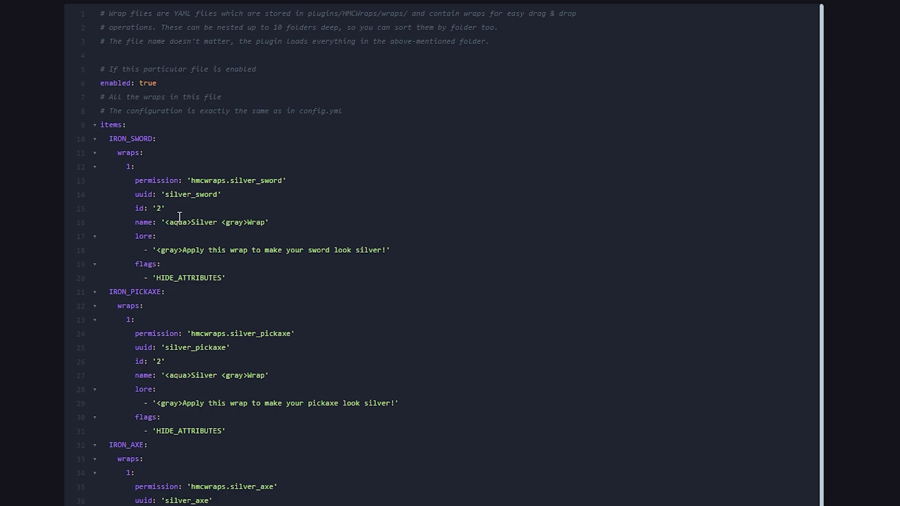
{"action": "left_click_drag", "start_coordinate": [178, 221], "coordinate": [279, 218]}
{"action": "left_click", "coordinate": [279, 219]}
{"action": "left_click_drag", "start_coordinate": [165, 223], "coordinate": [376, 243]}
{"action": "triple_click", "coordinate": [408, 249]}
{"action": "left_click", "coordinate": [406, 250]}
{"action": "scroll", "coordinate": [431, 274], "scroll_direction": "down", "scroll_amount": 4}
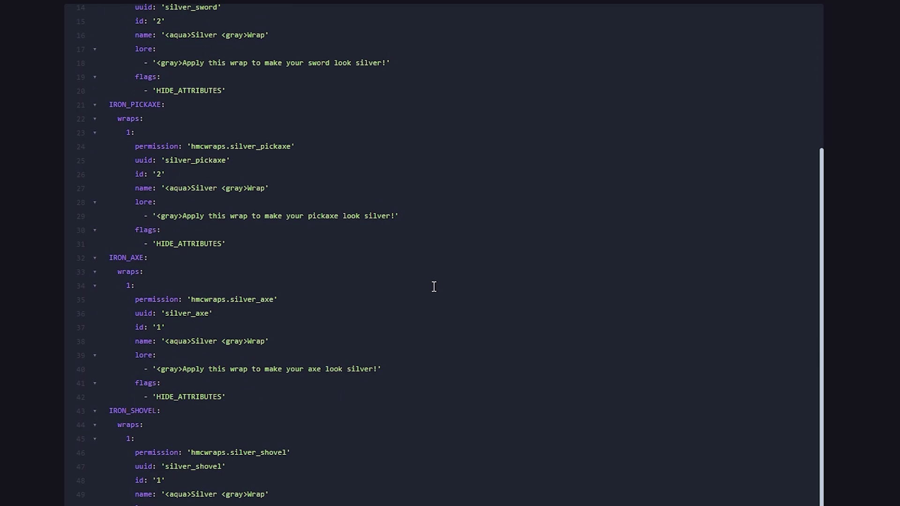
{"action": "scroll", "coordinate": [426, 287], "scroll_direction": "up", "scroll_amount": 4}
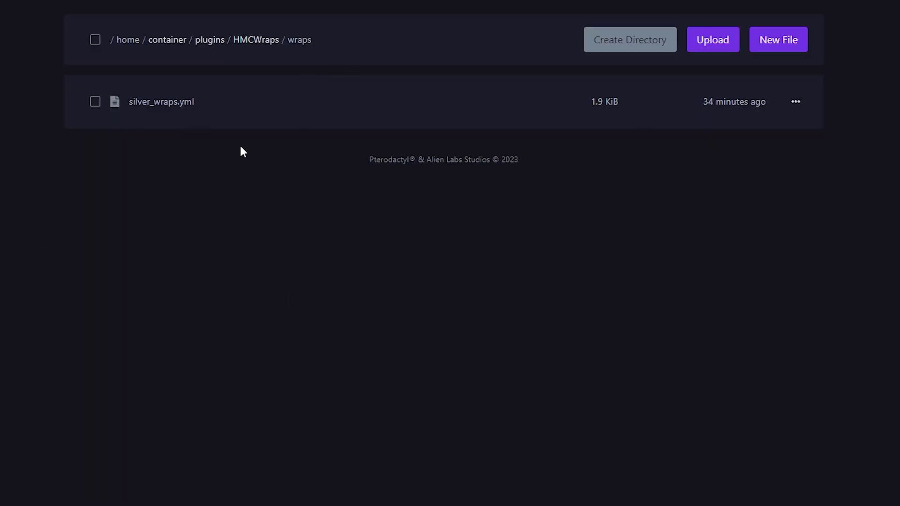
Reopen silver_wraps.yml from the wraps folder listing.
{"action": "left_click", "coordinate": [173, 107]}
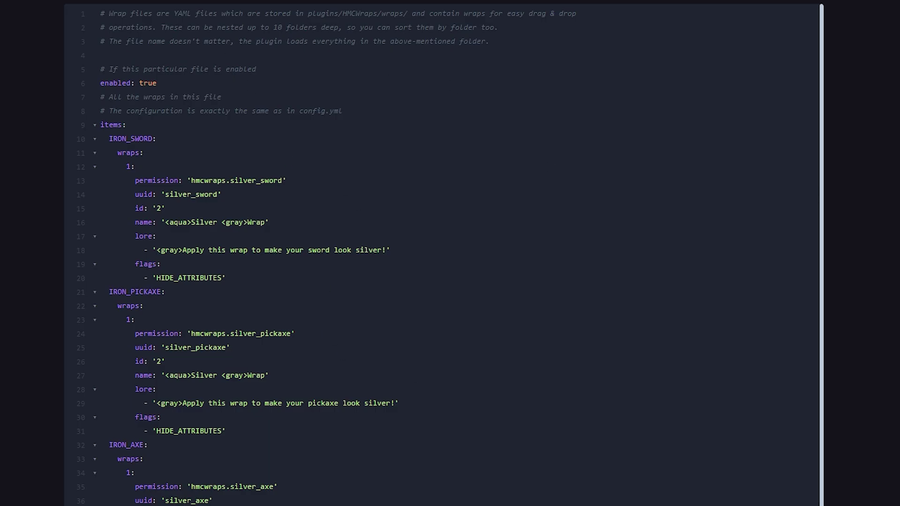